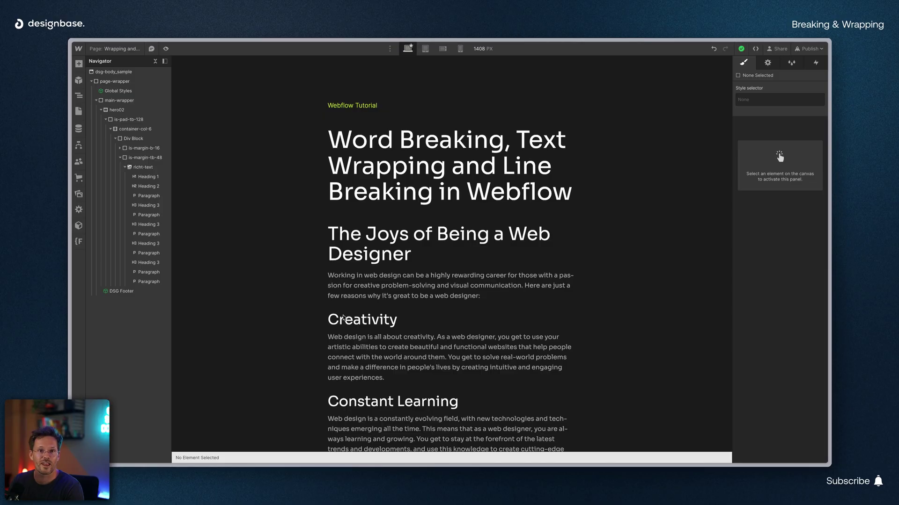
Step: Select the page body, preview it at 320 px mobile portrait, and reveal its Typography settings
scroll(295, 185, down, 1)
scroll(295, 185, down, 5)
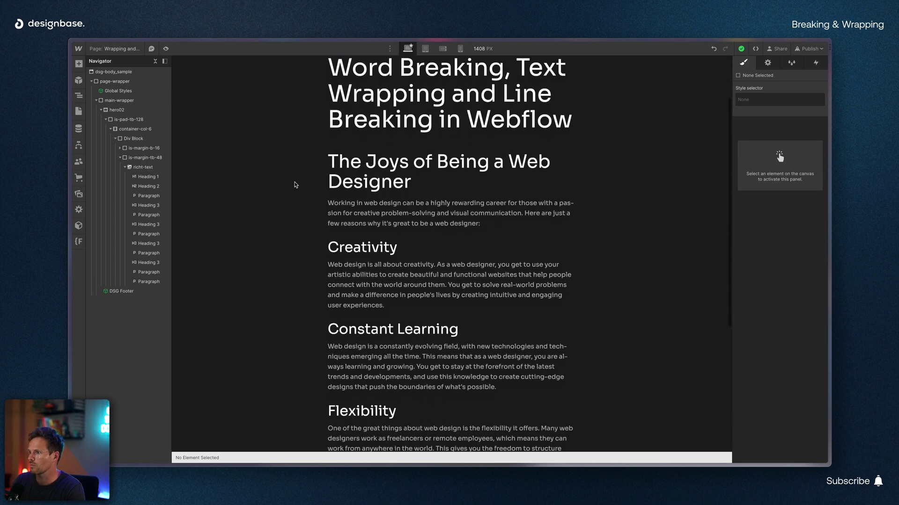
scroll(295, 185, up, 5)
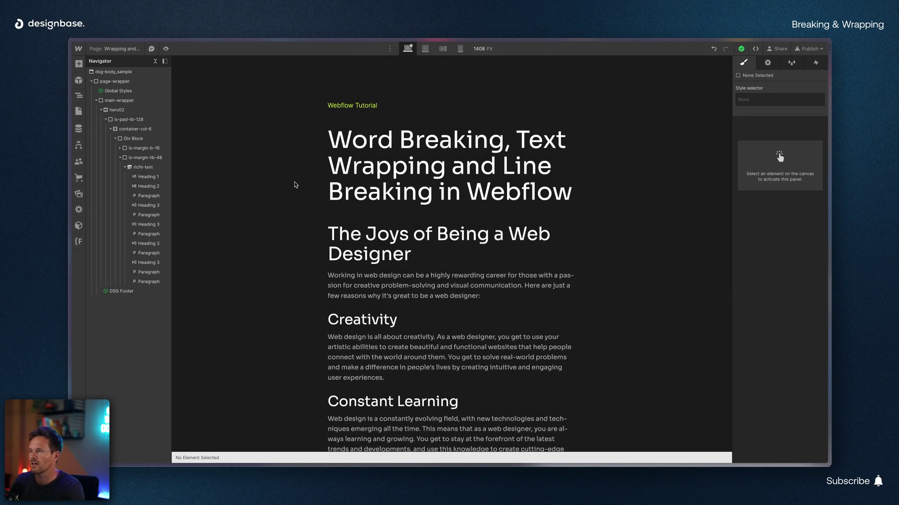
click(145, 73)
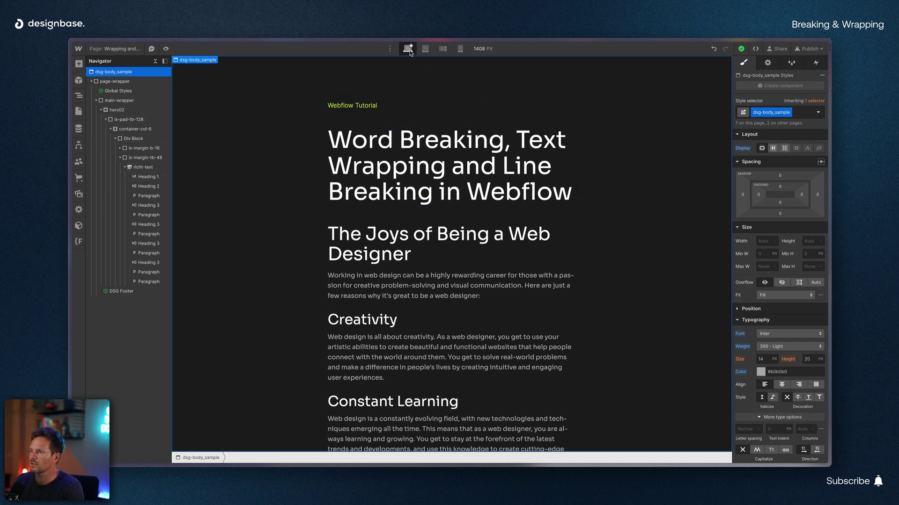
click(461, 51)
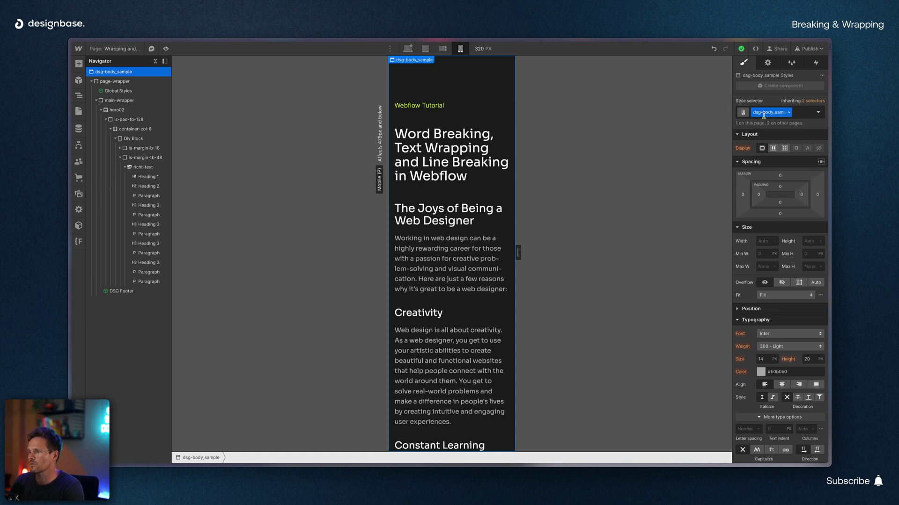
scroll(766, 322, down, 1)
scroll(766, 322, down, 1)
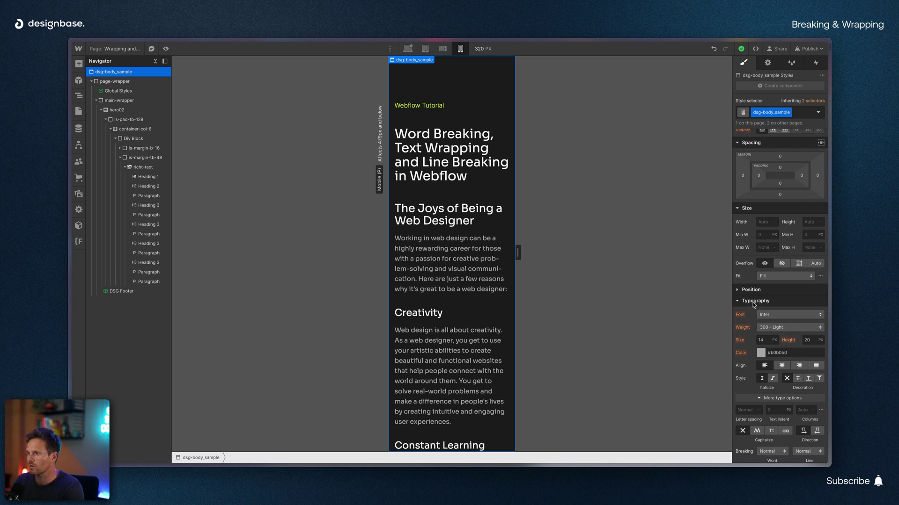
Step: Re-expand More type options and bring up the body's Breaking Word choices: Normal, Break all, Keep all
click(771, 398)
click(771, 398)
scroll(771, 395, down, 3)
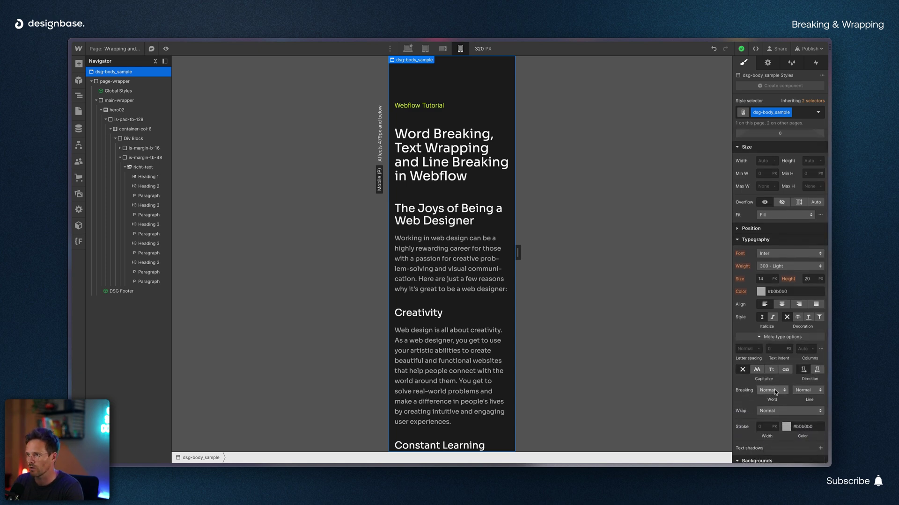
click(774, 390)
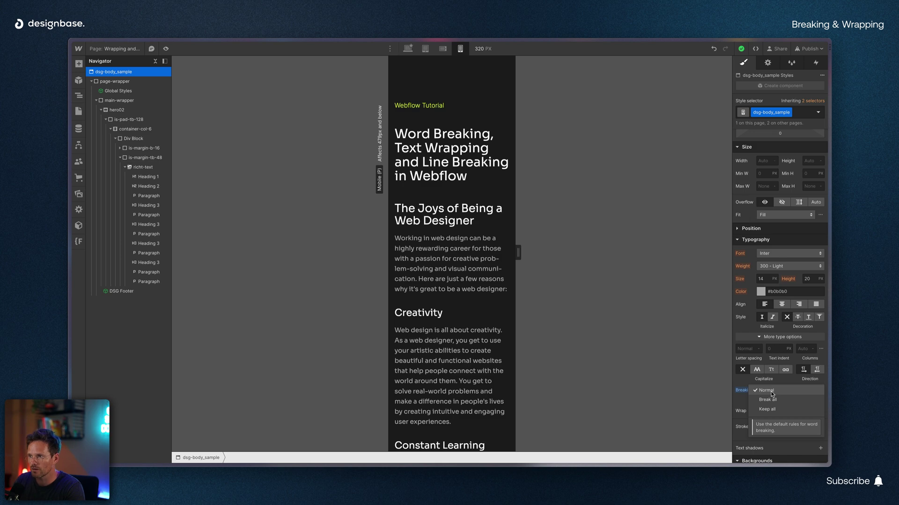
Step: Apply Break all to the body's word breaking, then change it to Keep all
click(770, 400)
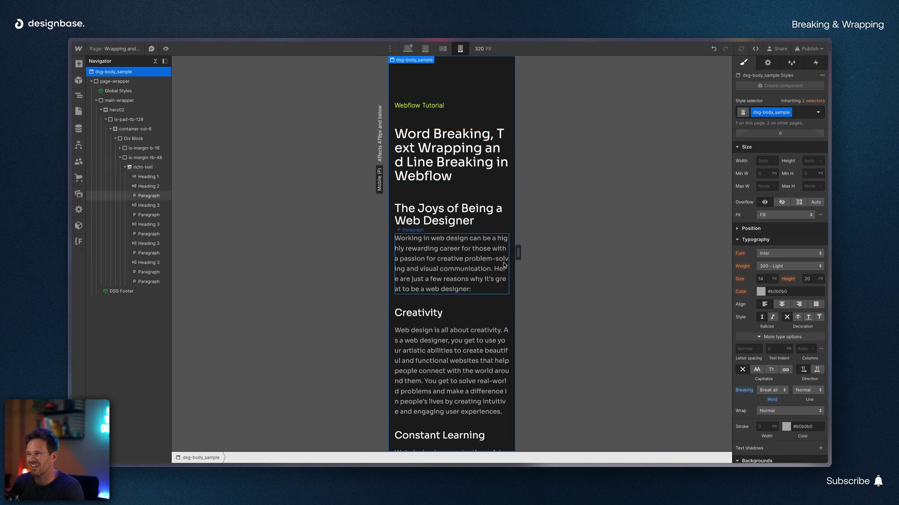
click(764, 391)
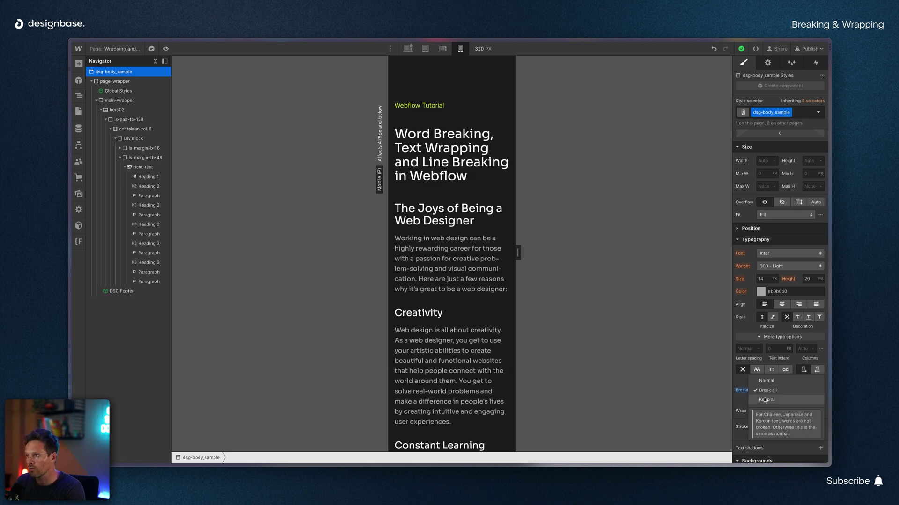
click(764, 399)
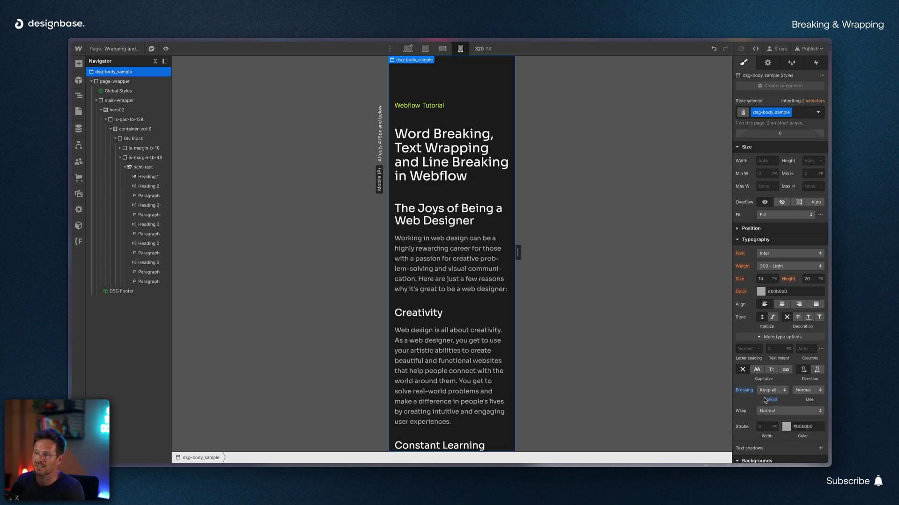
click(777, 390)
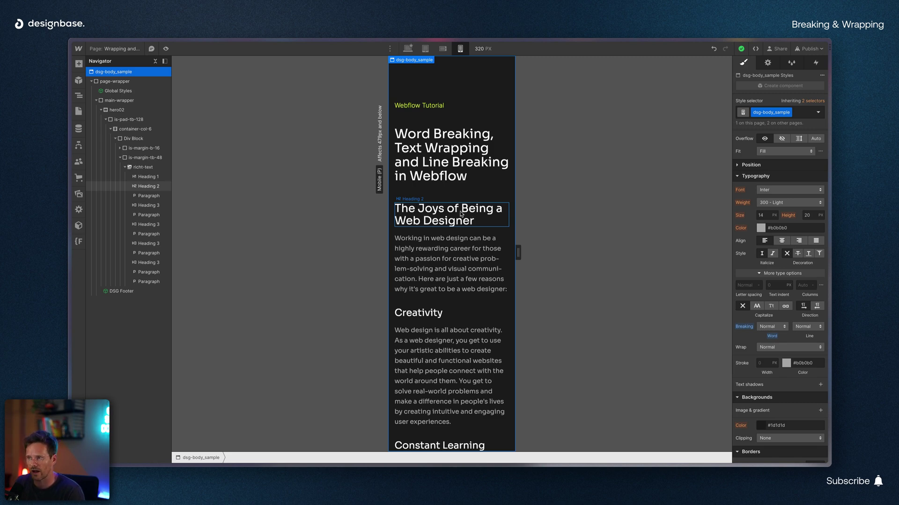
Step: Bring up the body's Breaking Line options
click(805, 326)
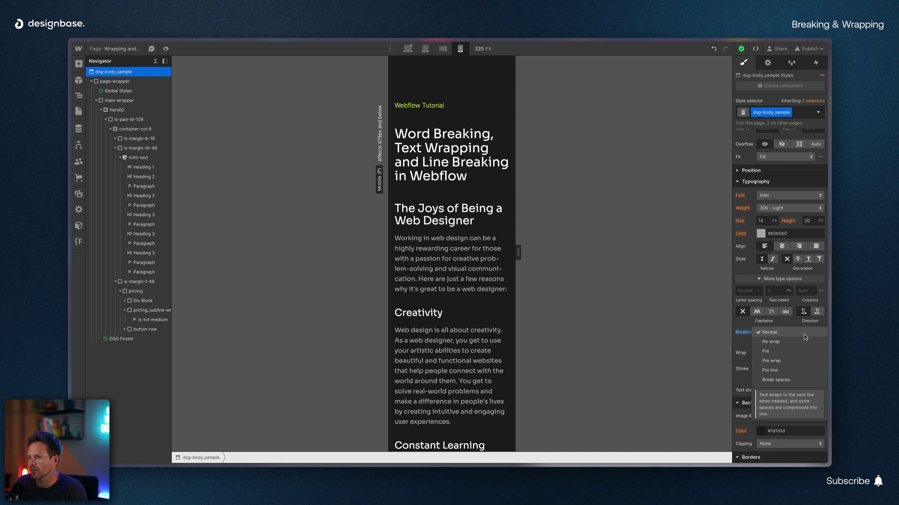
Step: Set the body's line breaking to No wrap and scroll across the overflowing text
click(790, 344)
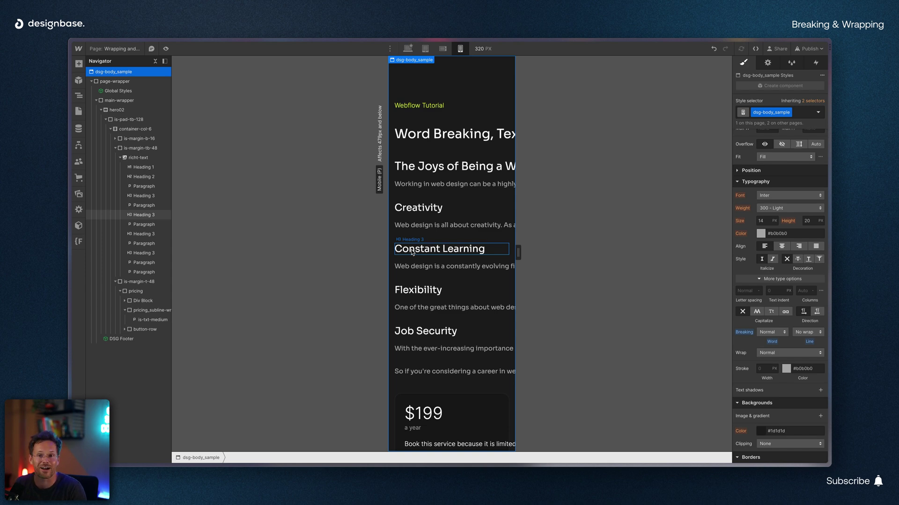
scroll(422, 252, right, 3)
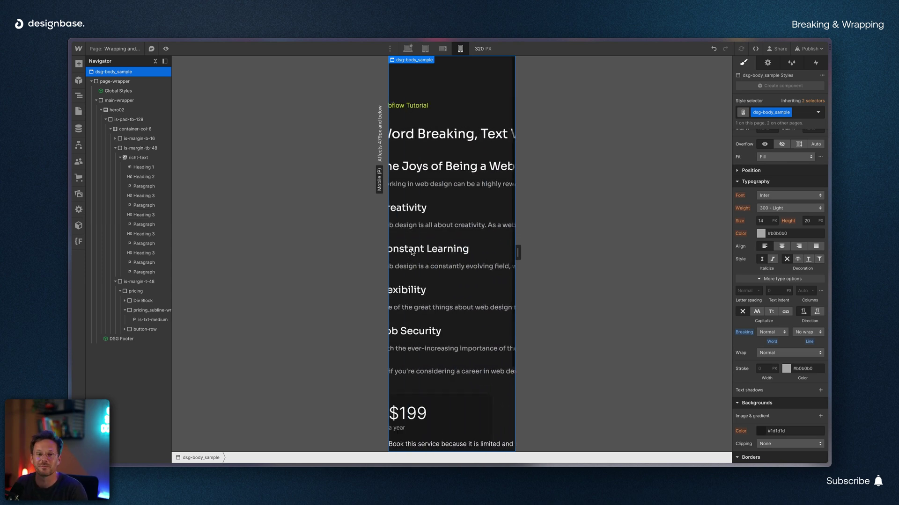
scroll(421, 253, left, 3)
Step: Return the body's line breaking to Normal and scroll down to the pricing card
click(806, 332)
click(792, 323)
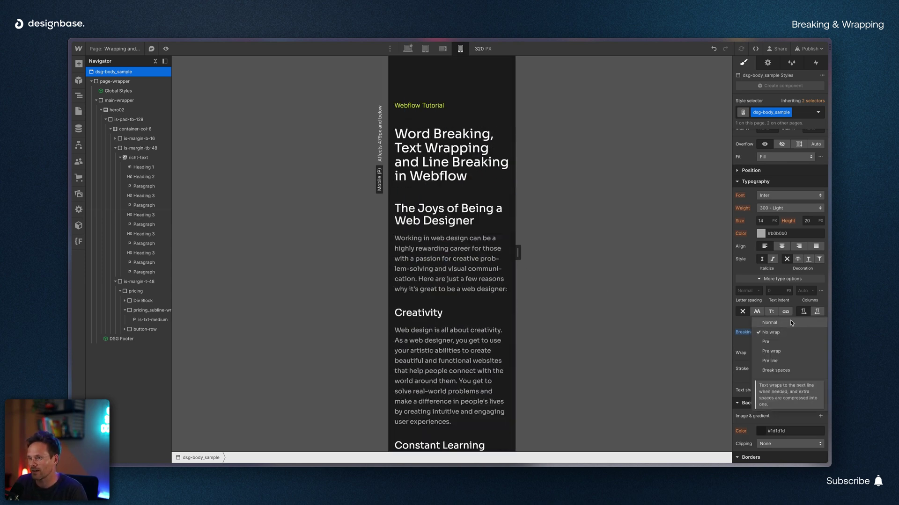
scroll(421, 347, down, 10)
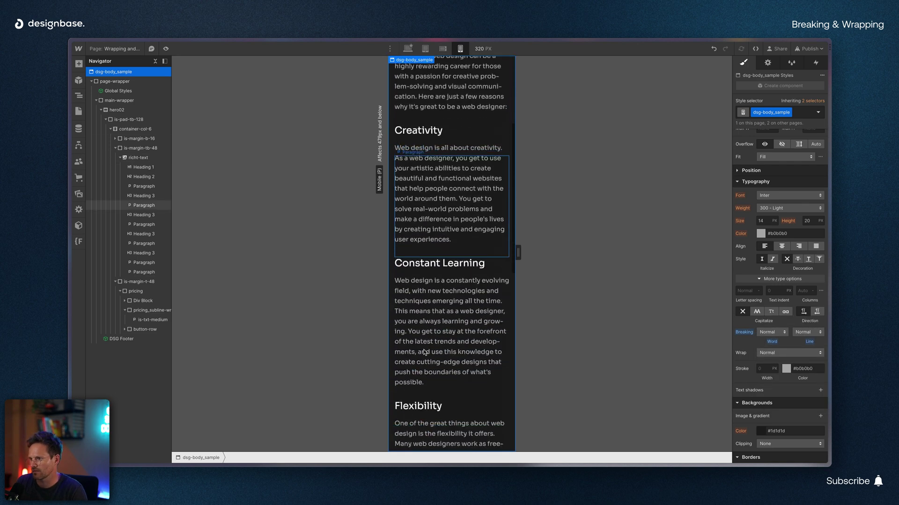
scroll(424, 352, down, 4)
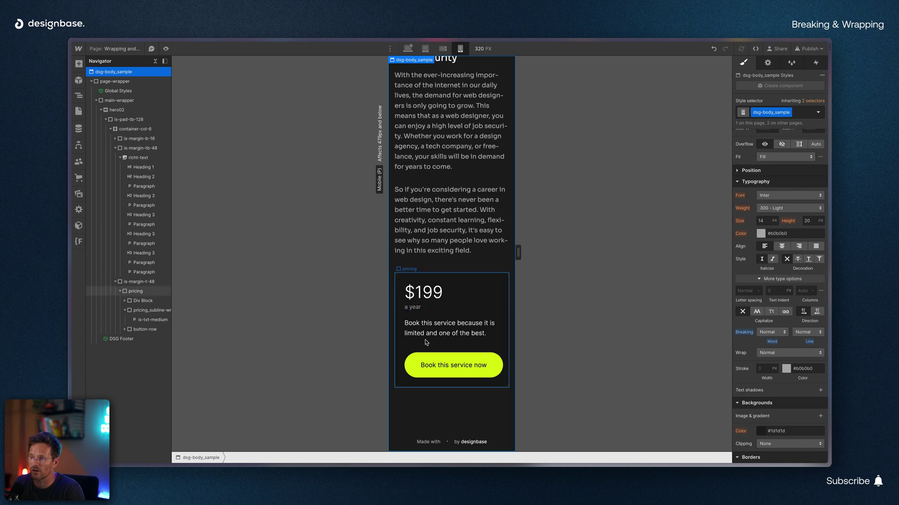
Step: Narrow the preview width, select the pricing card's booking button, and adjust its line breaking
mouse_move(515, 256)
drag(515, 256, 508, 252)
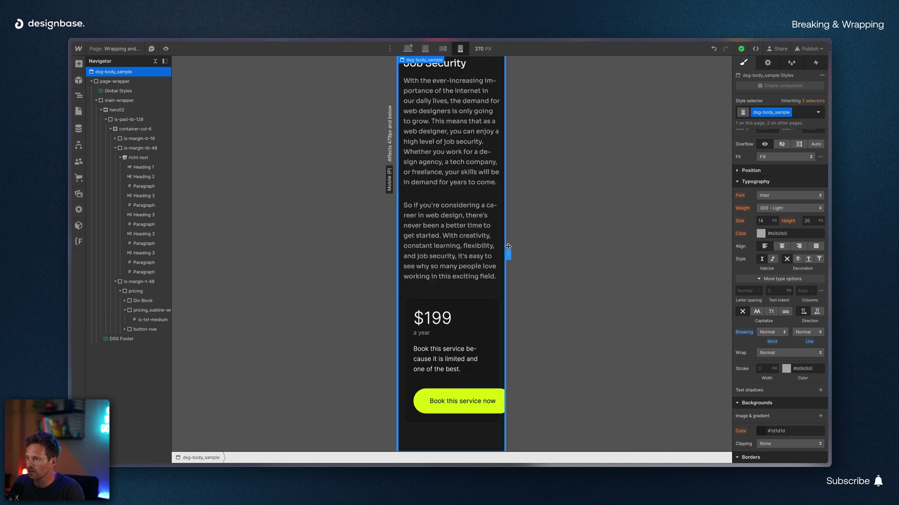
click(416, 399)
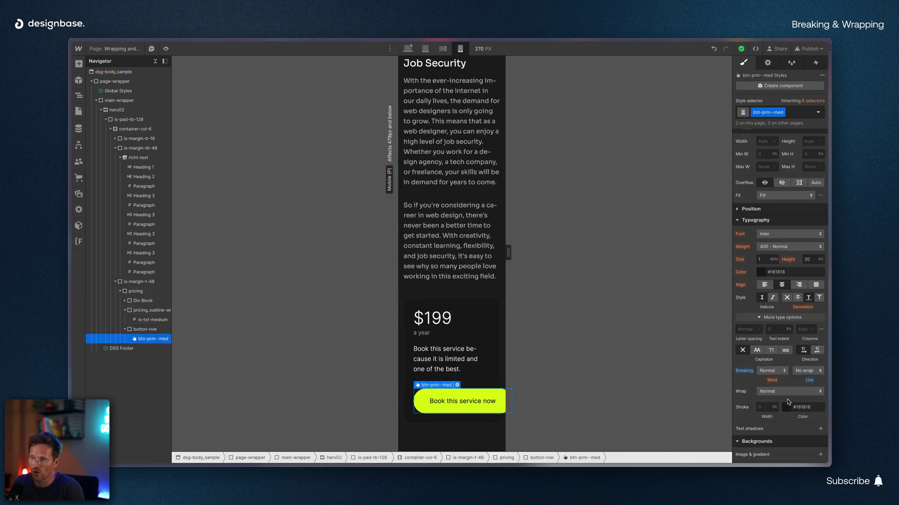
click(803, 374)
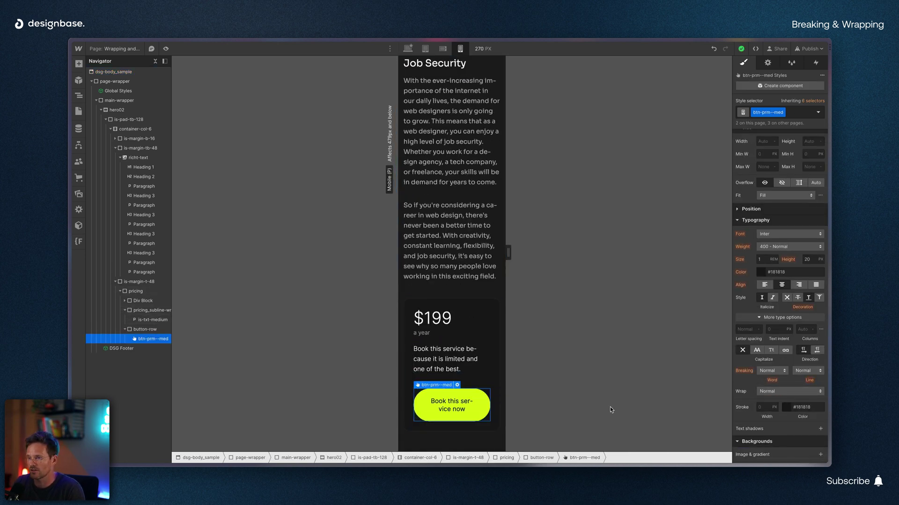
click(801, 374)
click(794, 381)
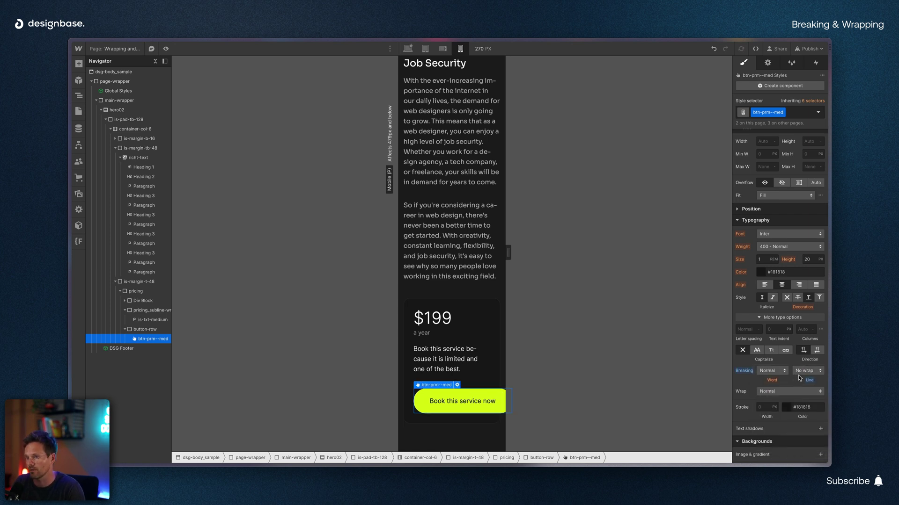
Step: Lengthen the button label with 'asdas' and let the longer text wrap again
double_click(484, 402)
text(asdas)
key(Escape)
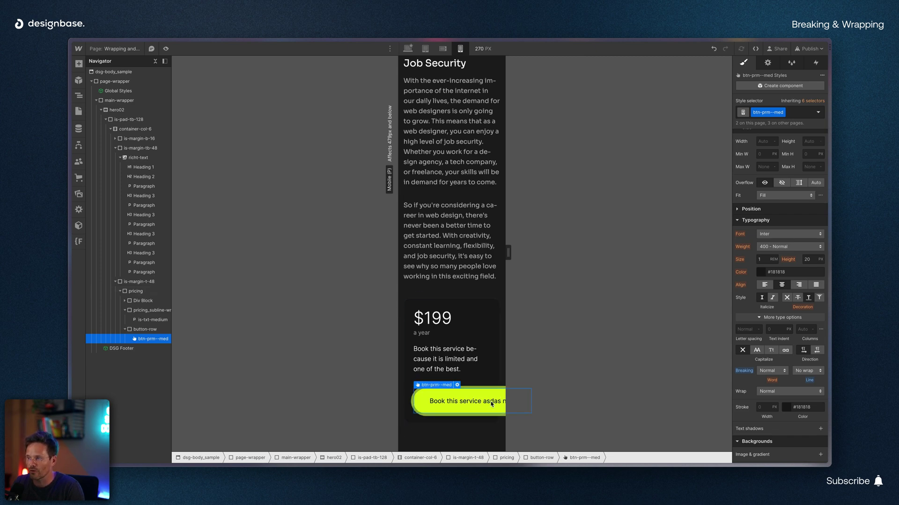
scroll(444, 409, down, 1)
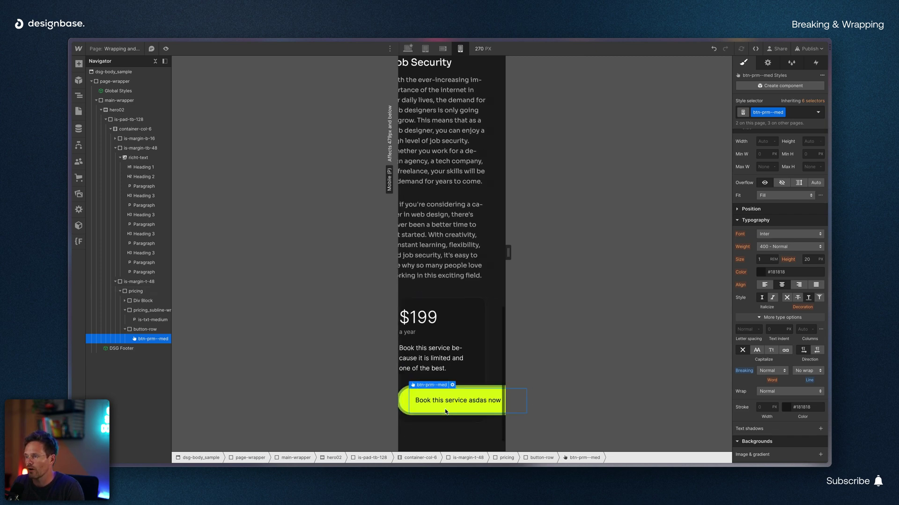
alt+click(811, 381)
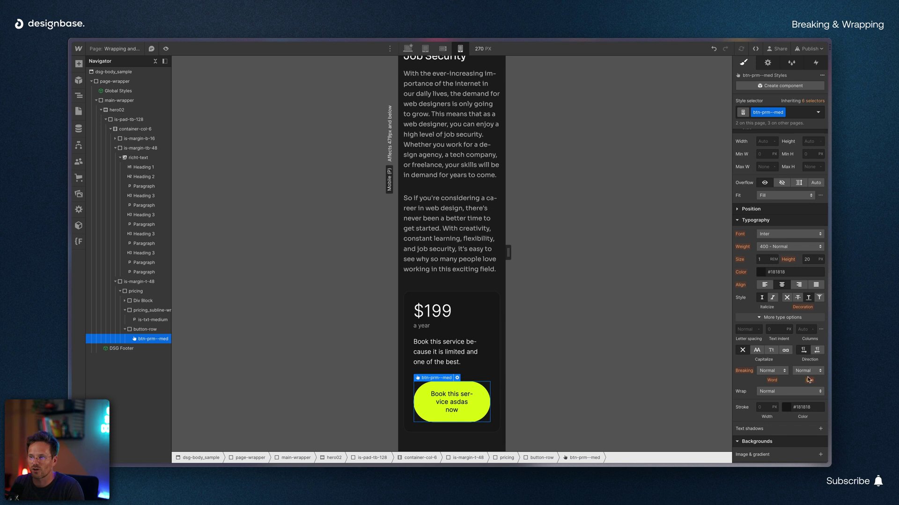
Step: Replace the button label with 'Book now', then reselect the page body
double_click(458, 394)
key(ctrl+a)
text(B)
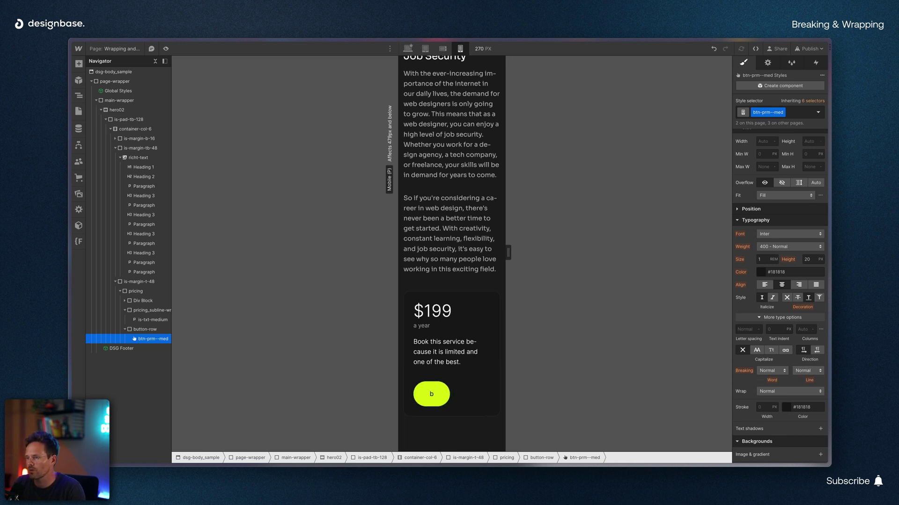
text(ook now)
click(502, 370)
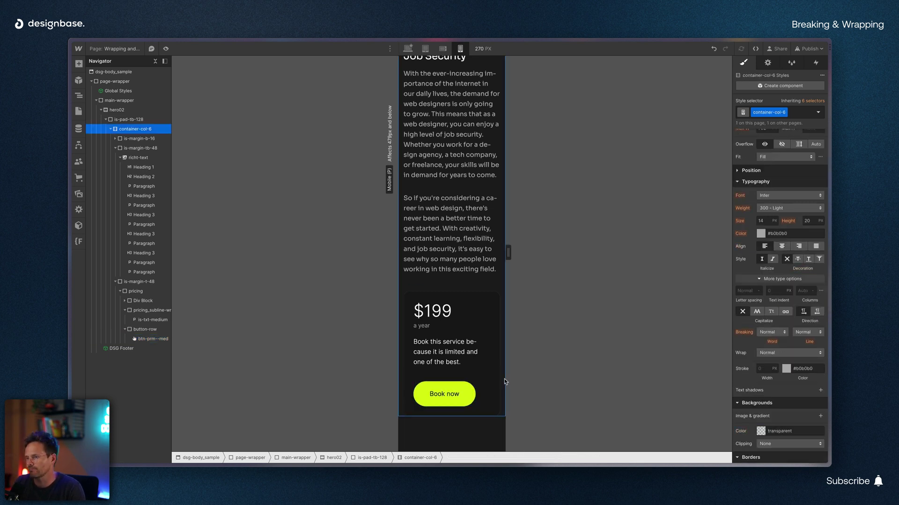
click(561, 326)
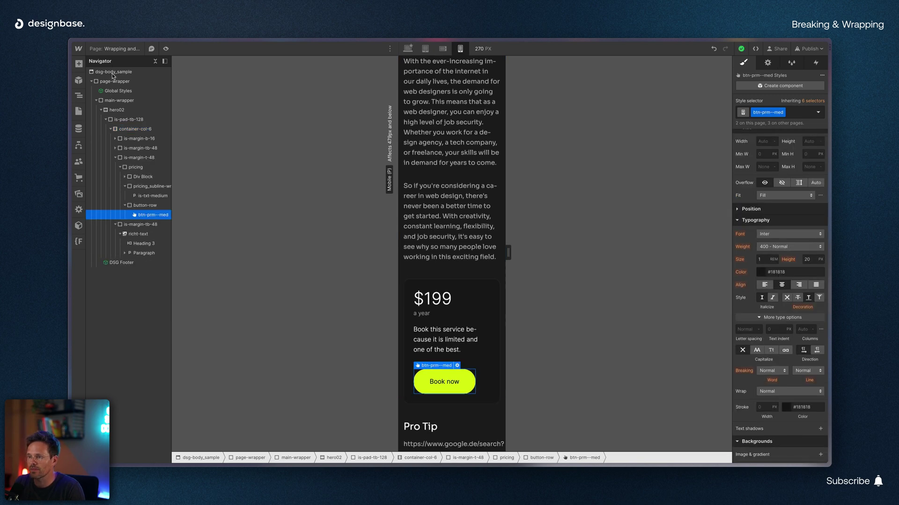
scroll(423, 359, down, 2)
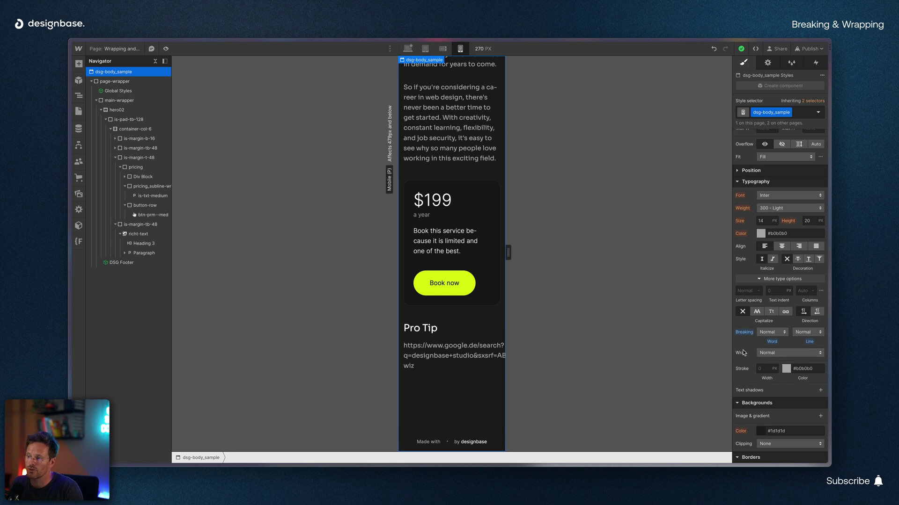
click(759, 354)
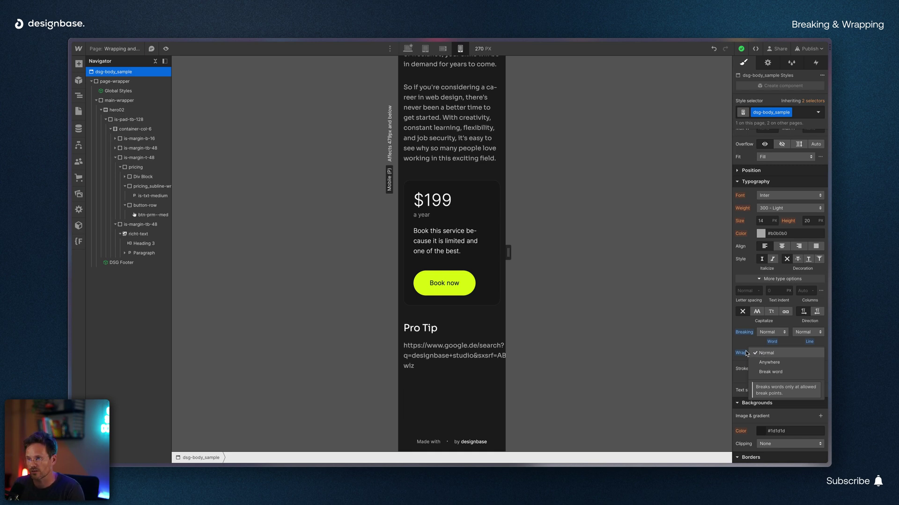
click(694, 363)
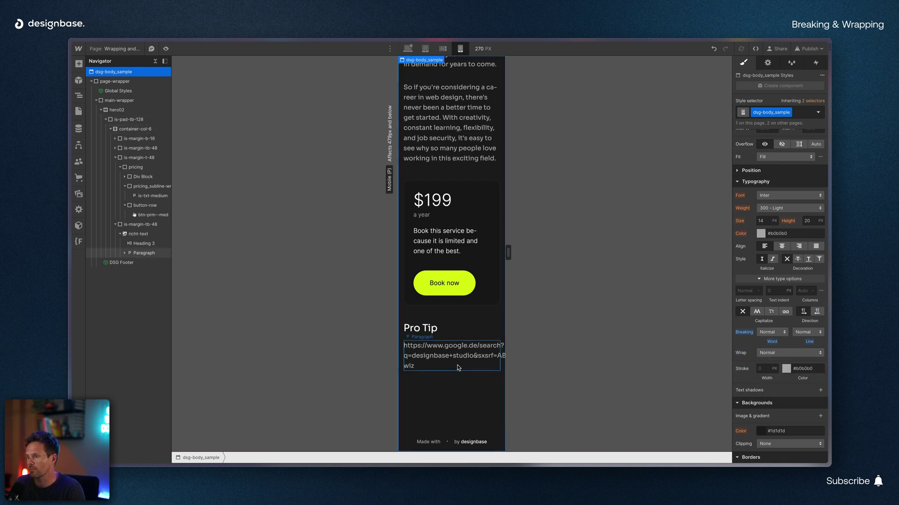
scroll(459, 368, right, 3)
scroll(458, 368, right, 3)
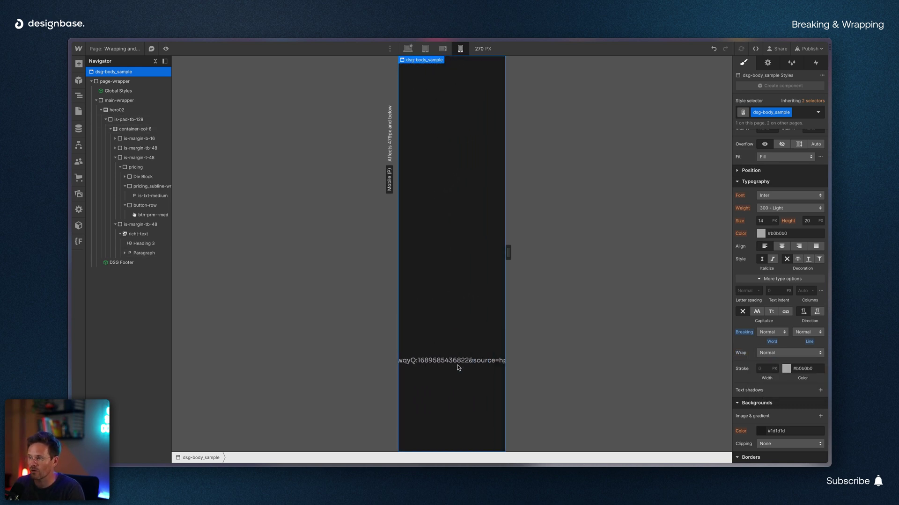
scroll(459, 368, left, 5)
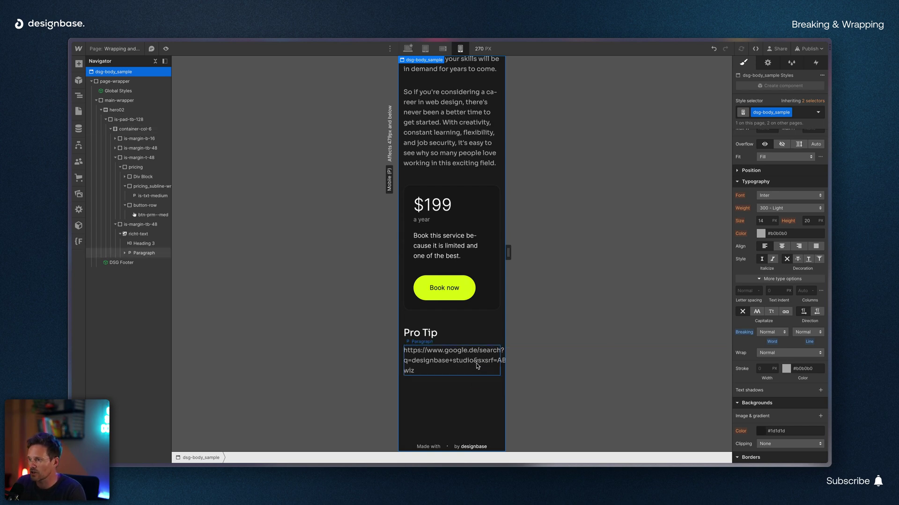
scroll(476, 363, right, 5)
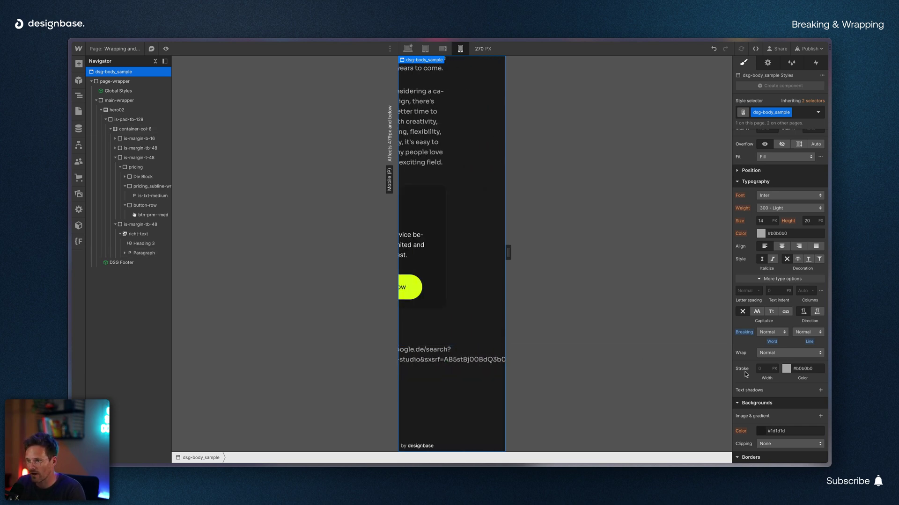
Step: Set the body's Wrap to Anywhere and scroll to check the Pro Tip URL
click(766, 359)
click(768, 362)
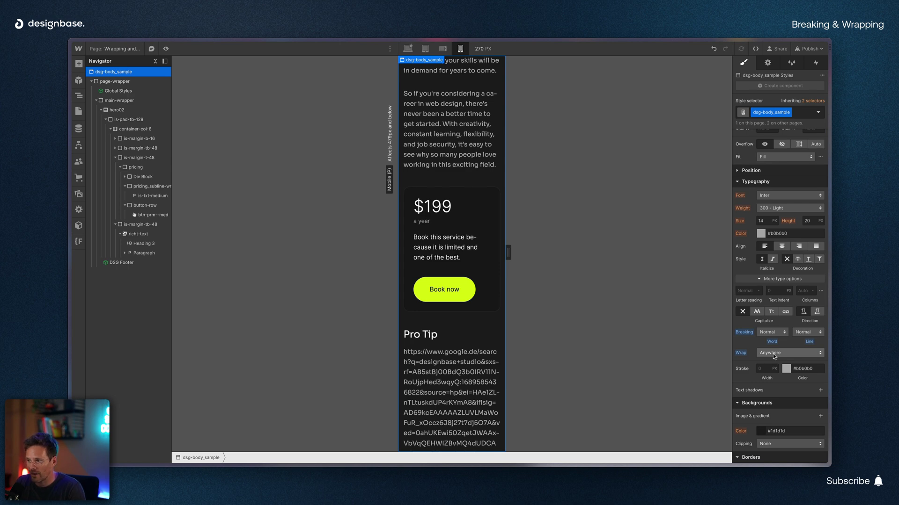
scroll(463, 338, down, 3)
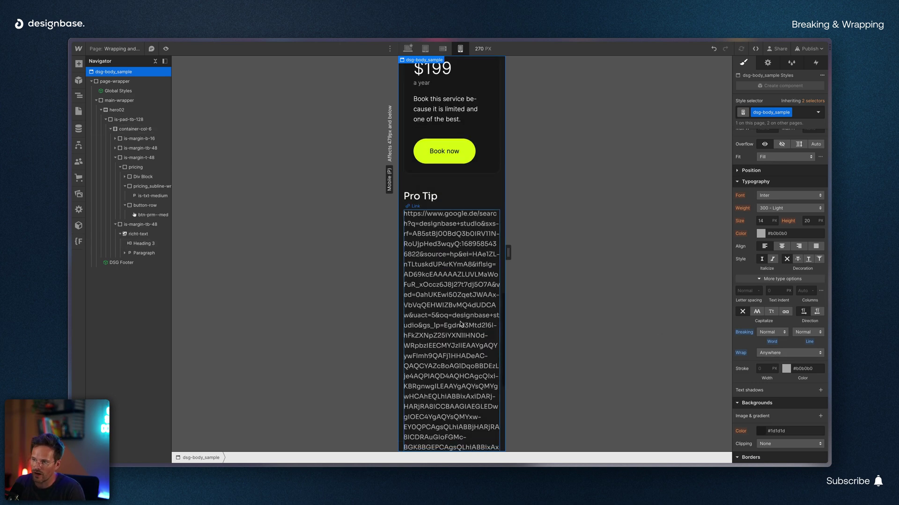
scroll(461, 324, down, 6)
scroll(461, 324, up, 8)
scroll(461, 324, down, 3)
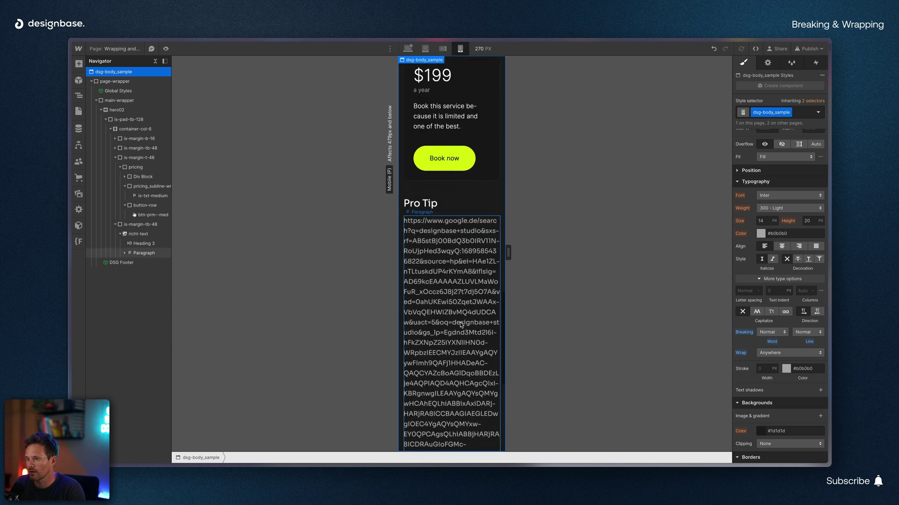
Step: Try Break word for the URL's wrapping, then set Wrap back to Anywhere
click(786, 352)
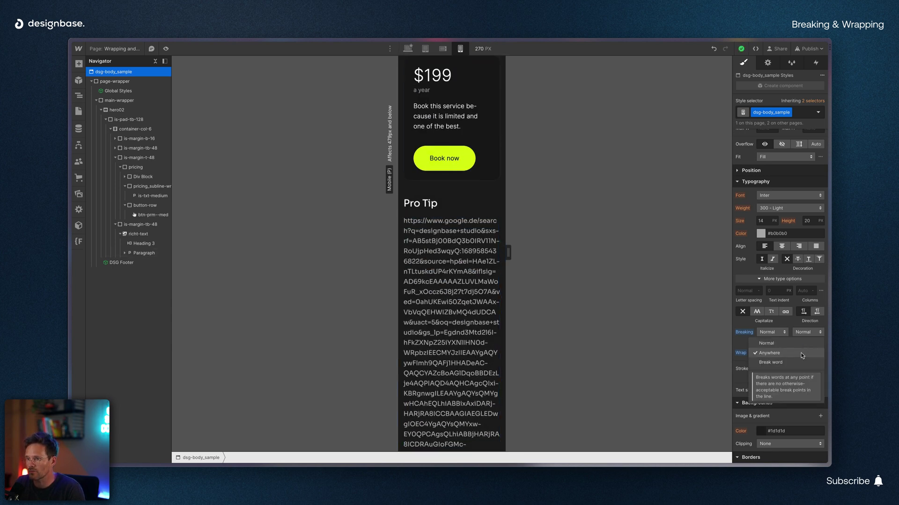
click(762, 364)
scroll(473, 276, down, 3)
scroll(473, 277, down, 3)
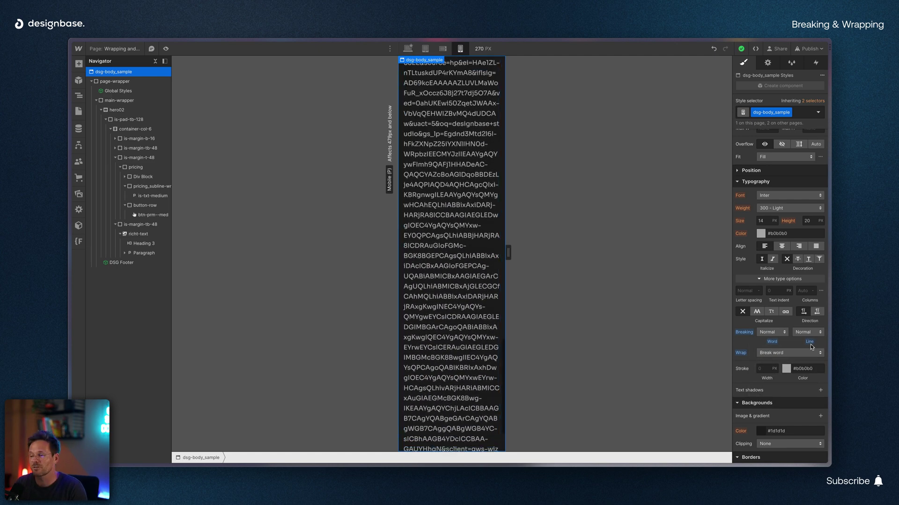
click(784, 352)
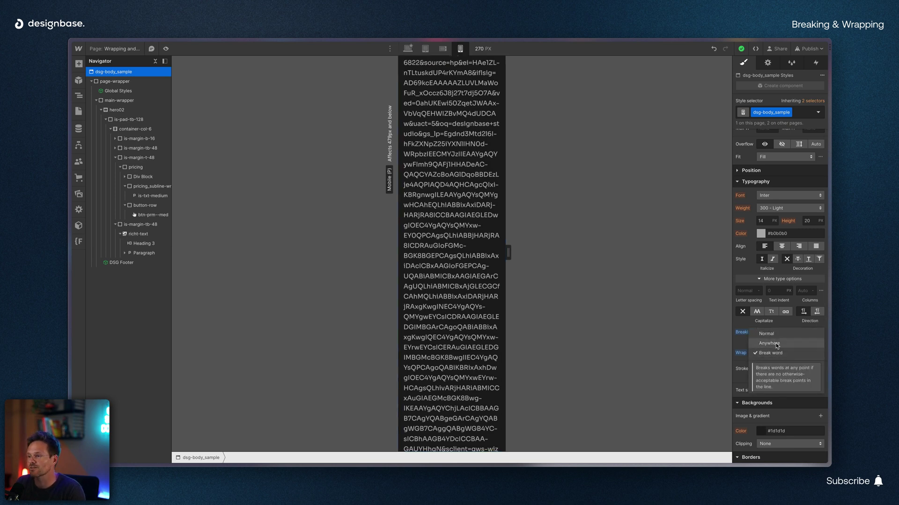
click(776, 344)
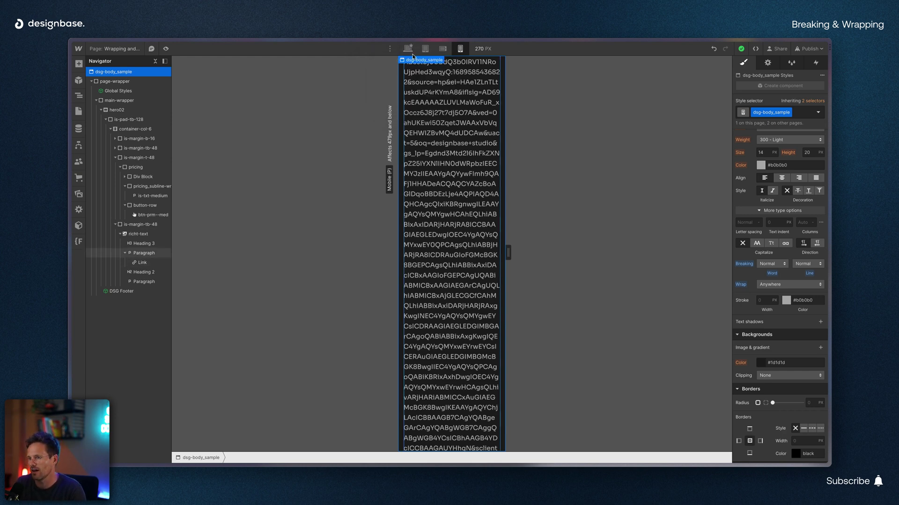
Step: Switch the canvas to the 1408 px Desktop breakpoint
click(409, 49)
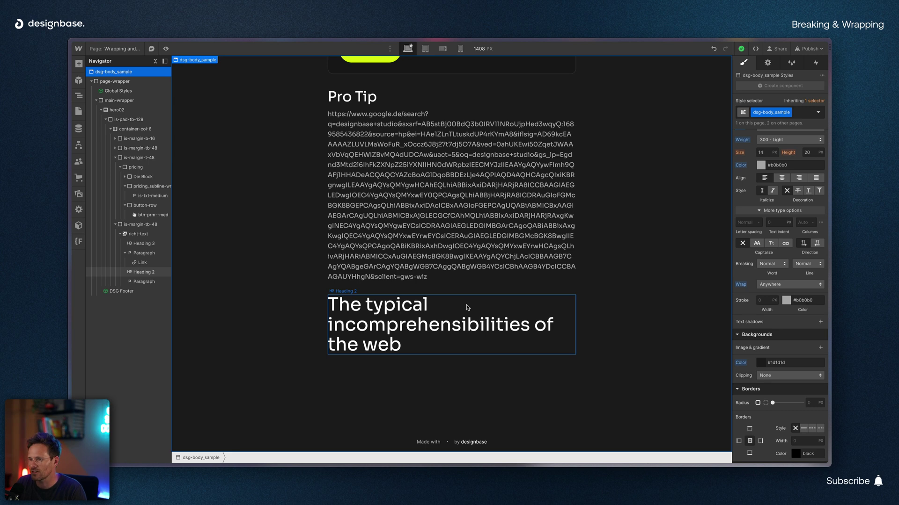
Step: Switch to mobile and add body { hyphens: auto; } to the Global Styles custom code
key(shift+4)
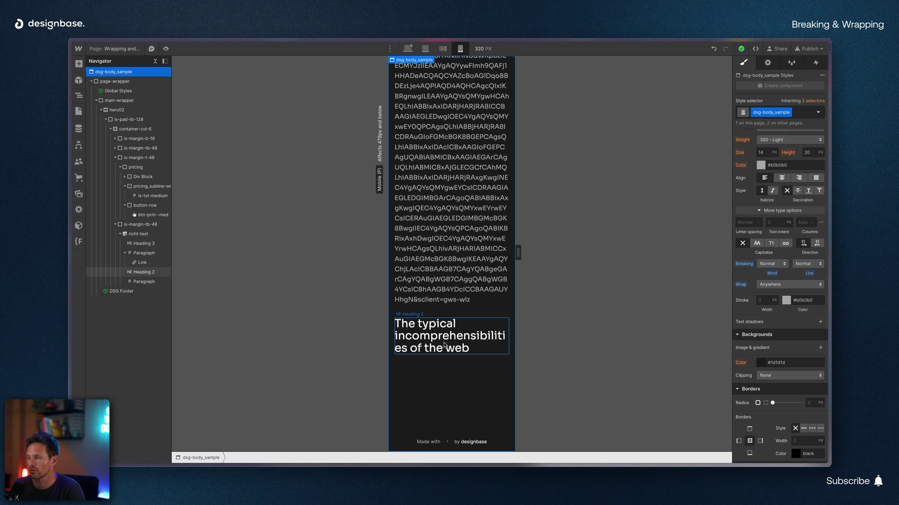
click(121, 92)
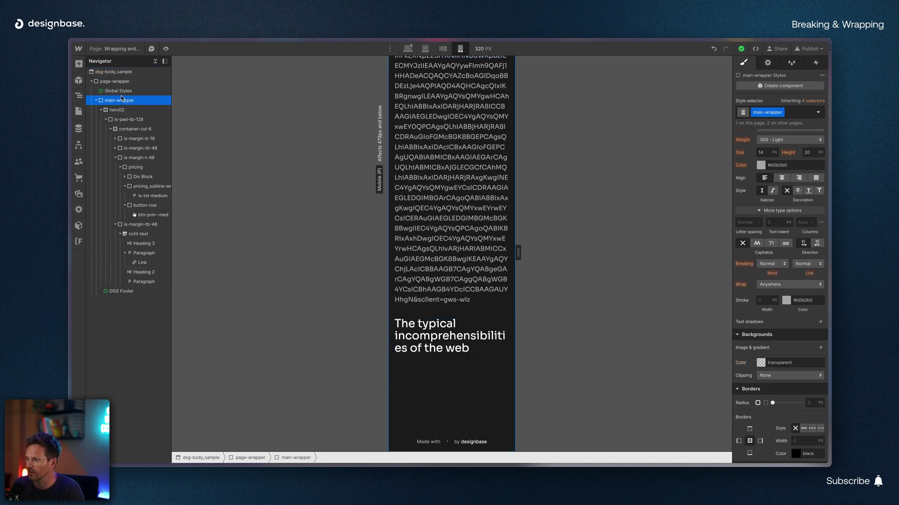
double_click(120, 92)
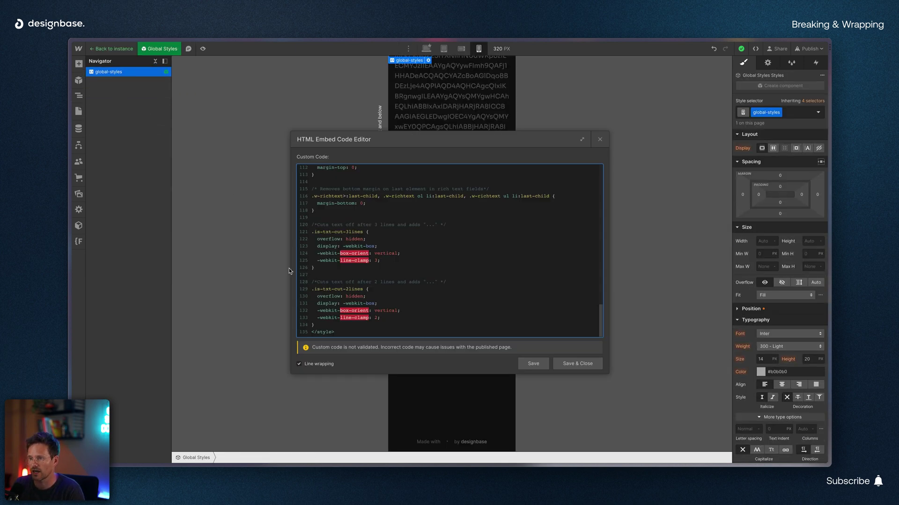
key(BackSpace)
key(BackSpace)
key(BackSpace)
key(BackSpace)
key(BackSpace)
key(BackSpace)
key(BackSpace)
key(BackSpace)
text(body {   hyphens: auto; })
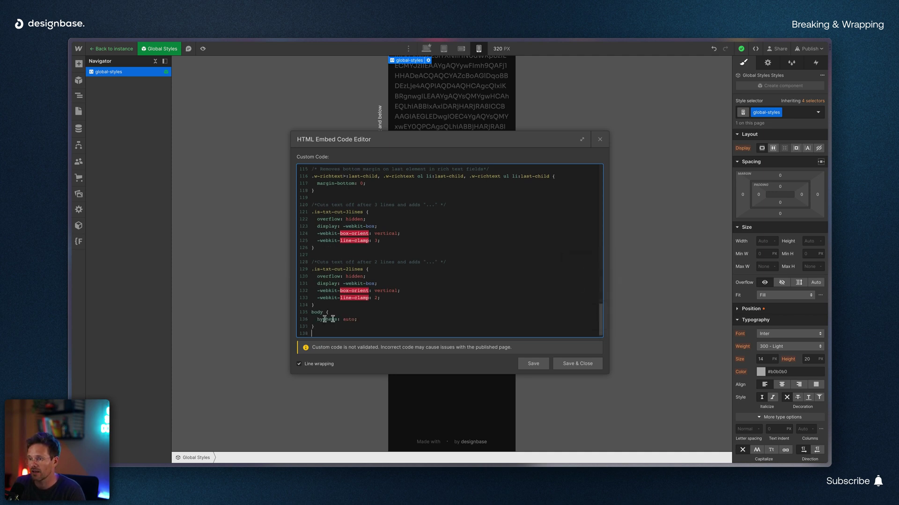
click(577, 363)
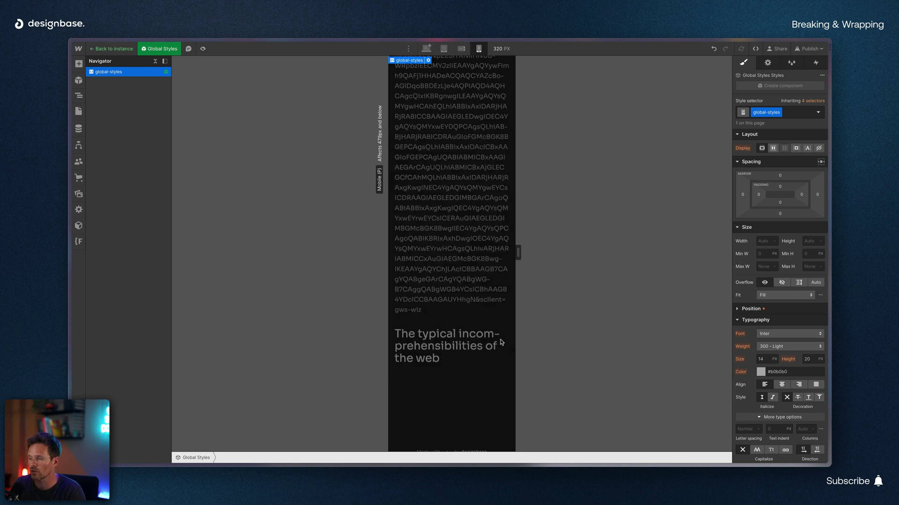
Step: Exit the component and go to Site settings' Localization Language code field, set to en
key(Escape)
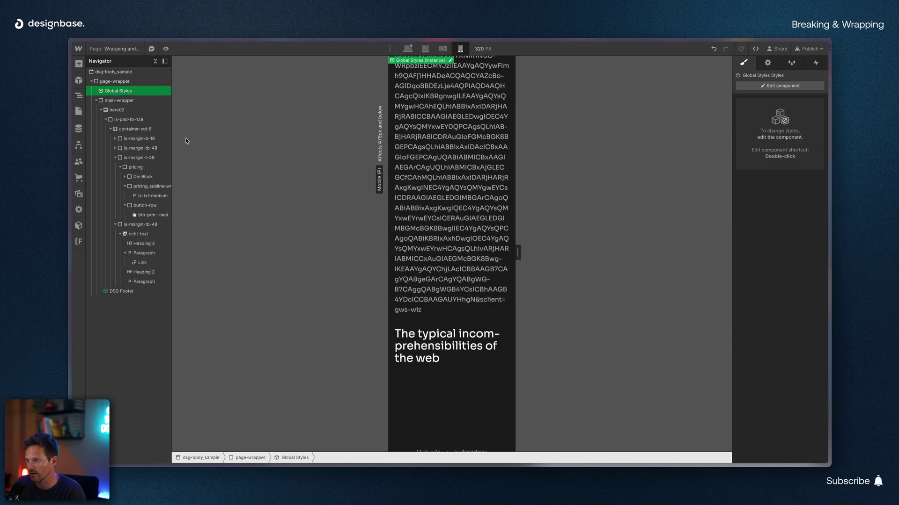
click(78, 50)
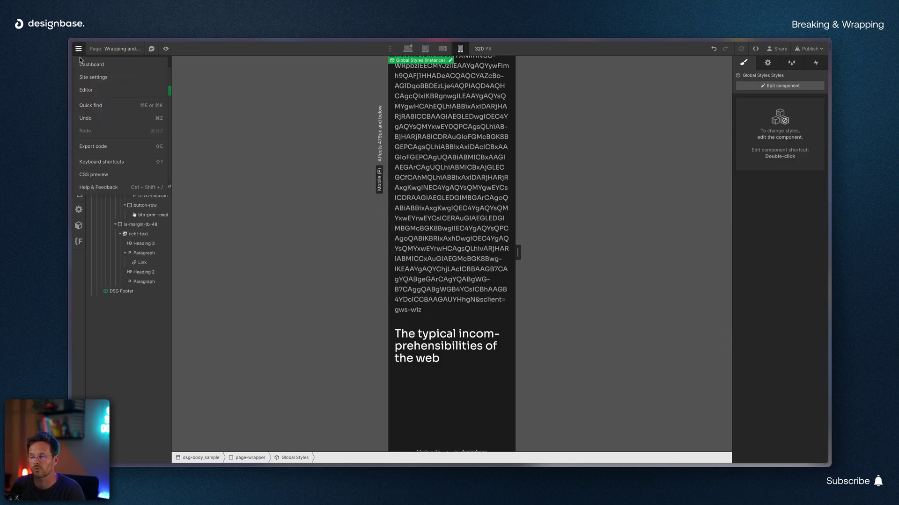
click(88, 77)
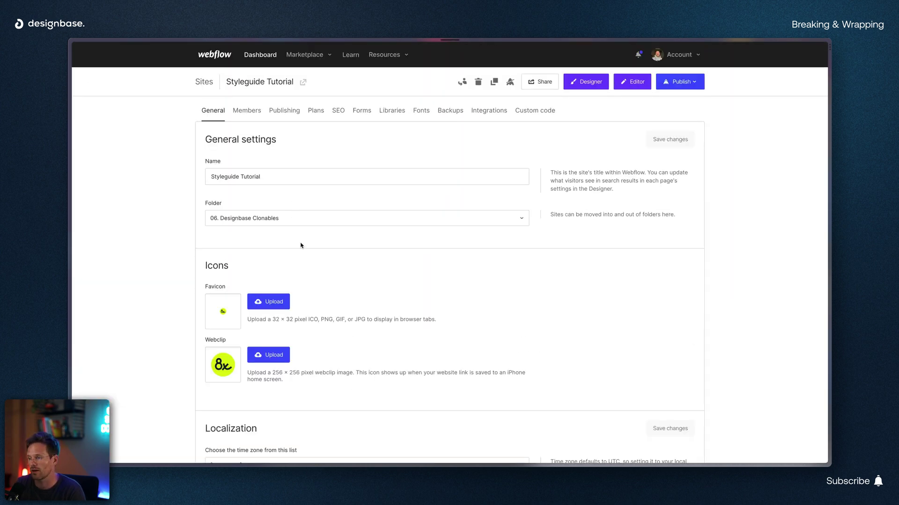
scroll(301, 245, down, 10)
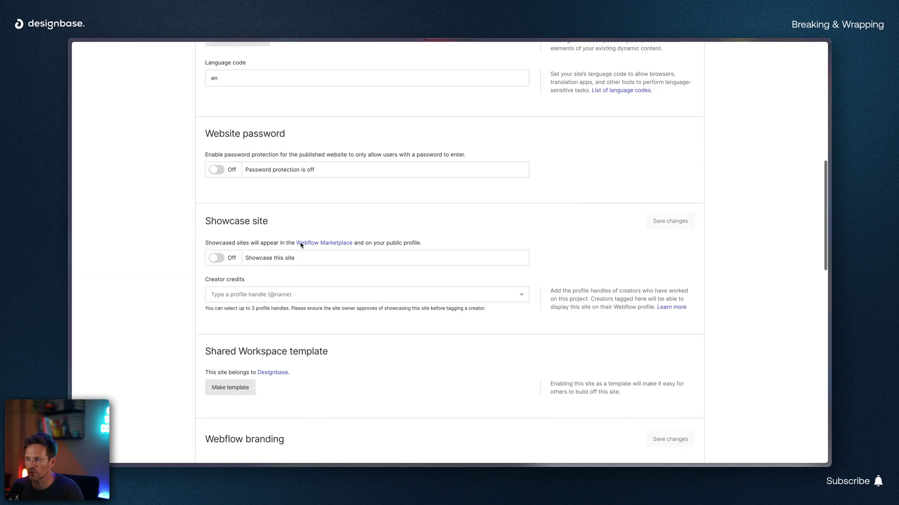
scroll(230, 102, up, 9)
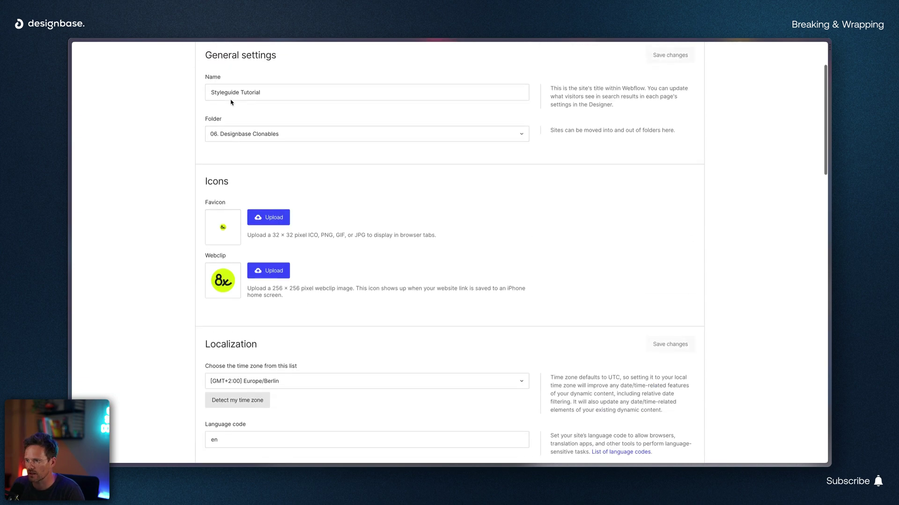
scroll(231, 102, up, 2)
scroll(231, 102, down, 4)
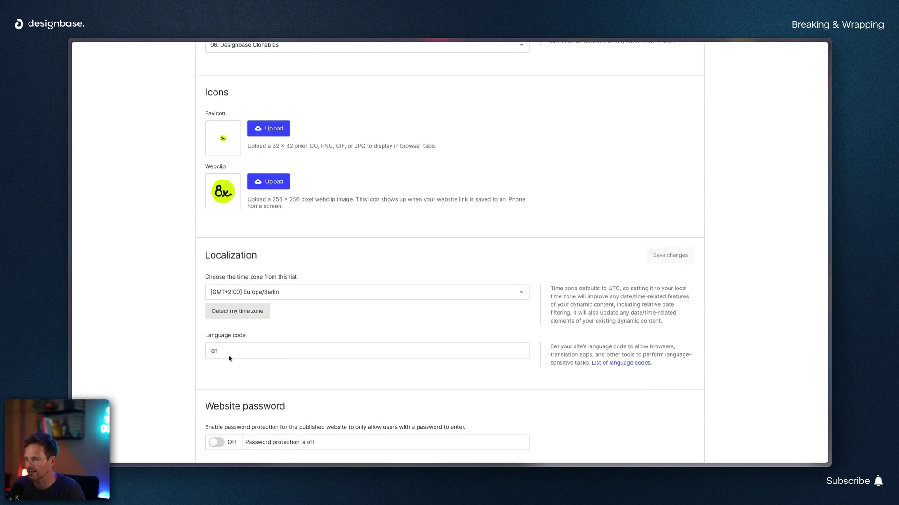
click(227, 350)
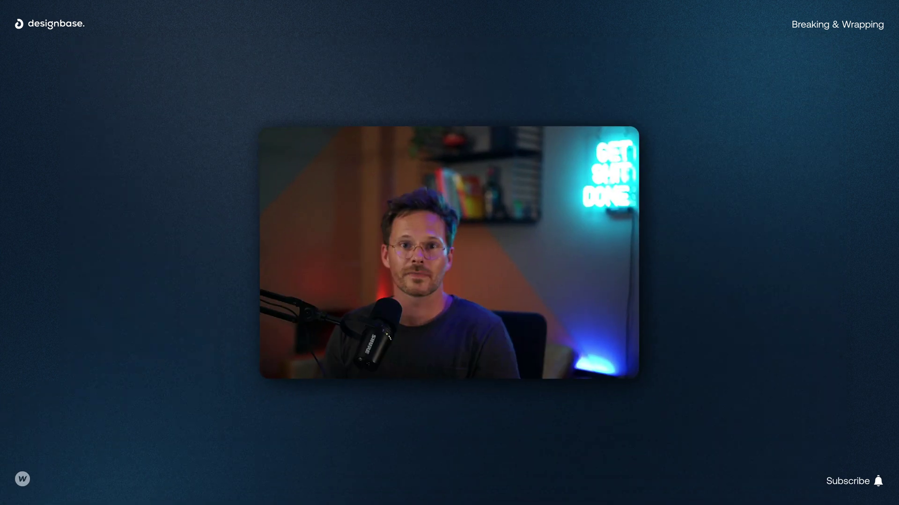